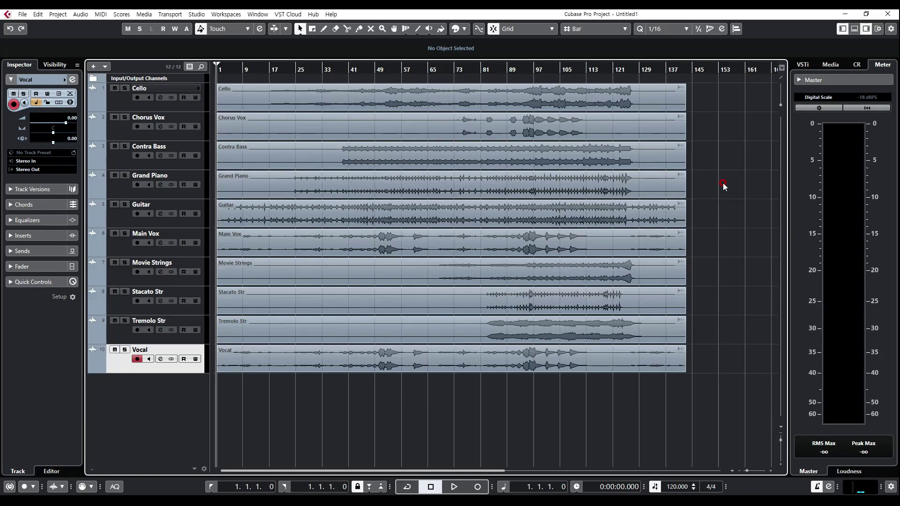
# - Open the Cello track's channel settings and move the window so it leaves the Cello clip uncovered
pyautogui.click(466, 248)
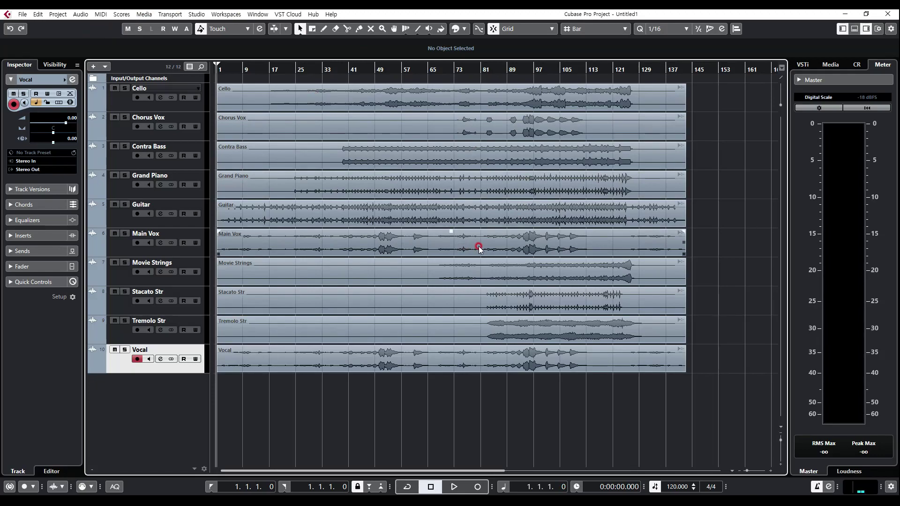
pyautogui.click(160, 98)
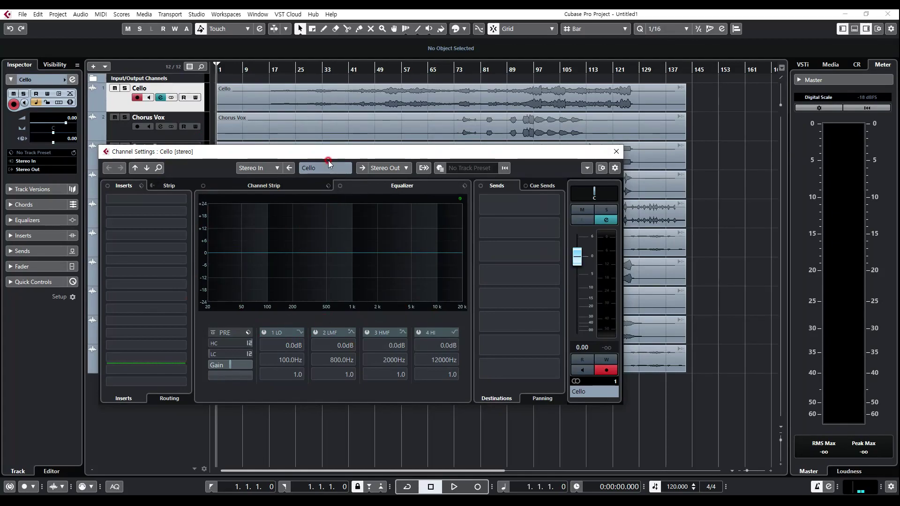
pyautogui.moveTo(327, 155); pyautogui.dragTo(391, 132)
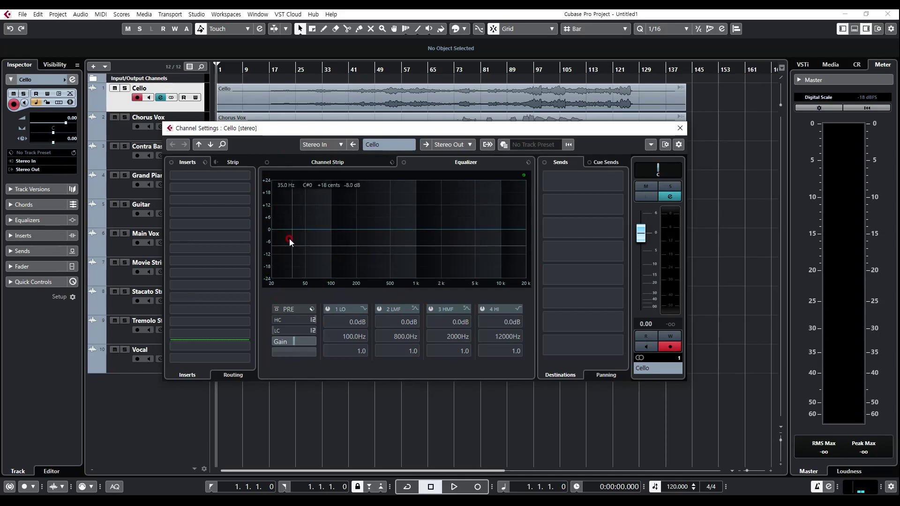
pyautogui.moveTo(346, 128); pyautogui.dragTo(365, 130)
# - Play the project from bar 17 and examine the Cello track's frequency spectrum in its channel equalizer, stopping playback when done
pyautogui.click(278, 69)
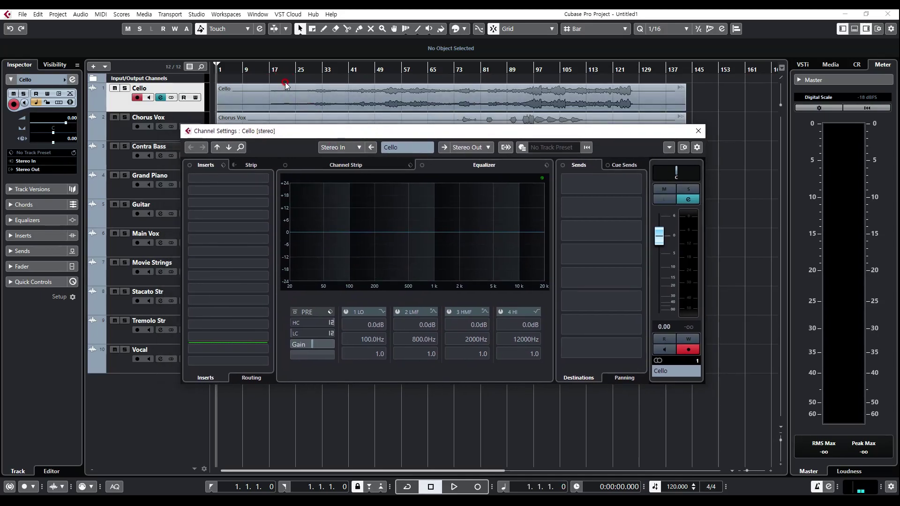
pyautogui.click(172, 87)
pyautogui.click(161, 97)
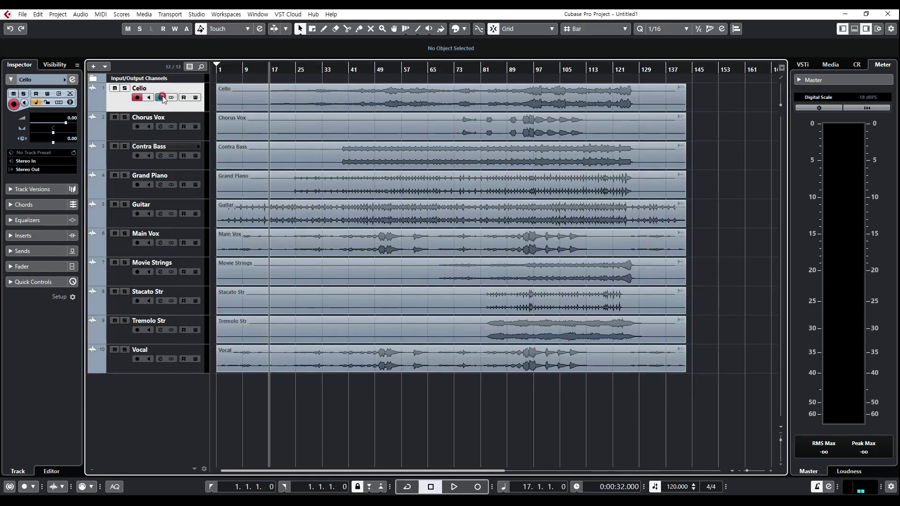
pyautogui.press('space')
pyautogui.click(161, 97)
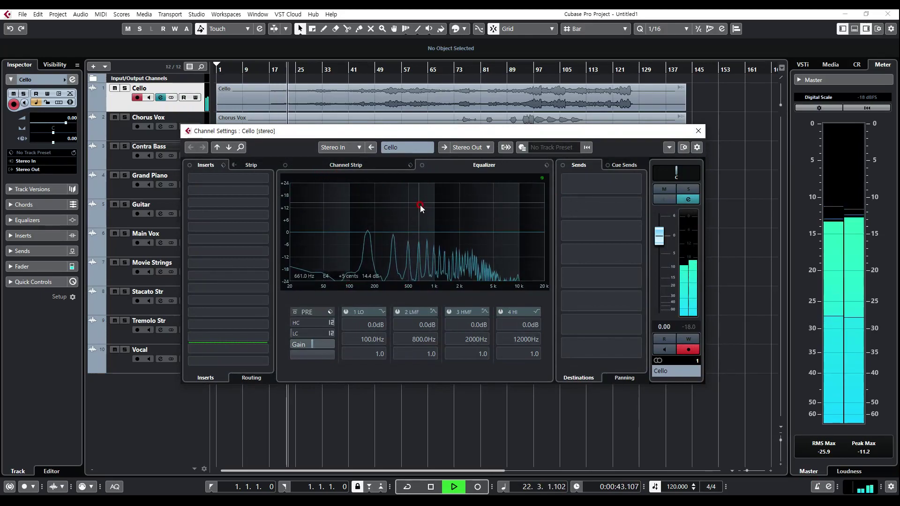
pyautogui.press('space')
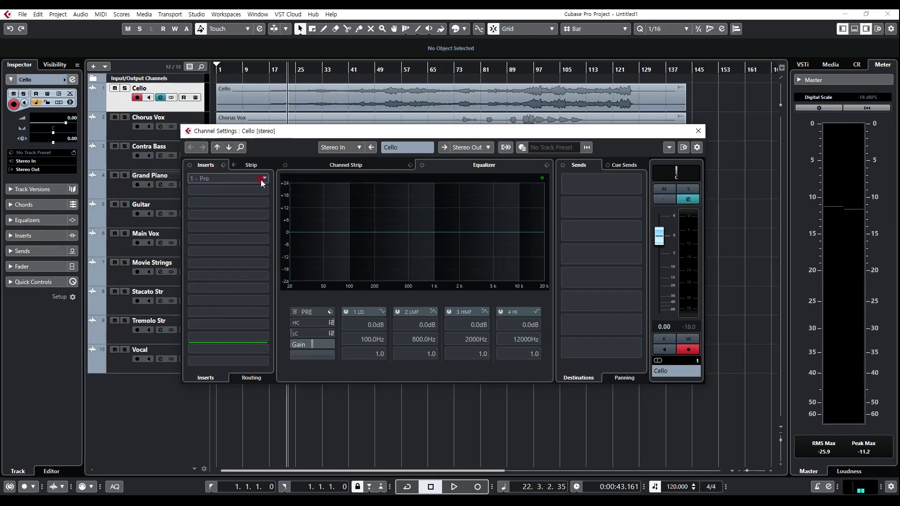
# - Try cutting the Cello channel equalizer's low band to -24 dB at 185.3 Hz
pyautogui.click(262, 145)
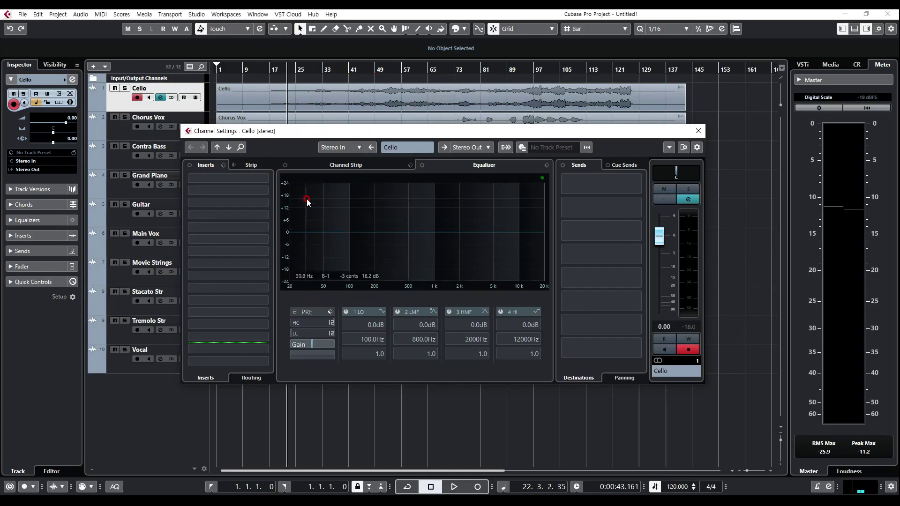
pyautogui.click(350, 314)
pyautogui.moveTo(350, 232); pyautogui.dragTo(370, 283)
pyautogui.click(382, 309)
pyautogui.click(401, 334)
pyautogui.doubleClick(319, 267)
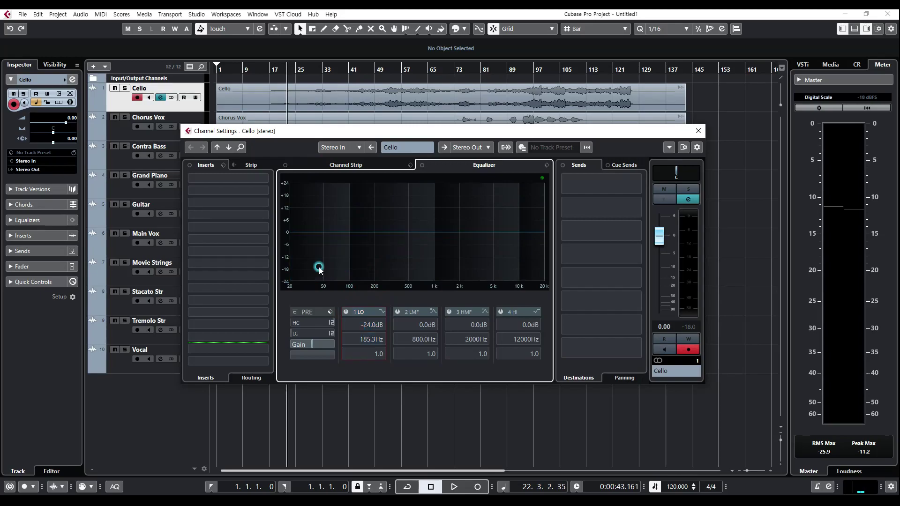
# - Load the Frequency EQ plug-in into the Cello channel's first insert slot
pyautogui.click(252, 183)
pyautogui.click(202, 235)
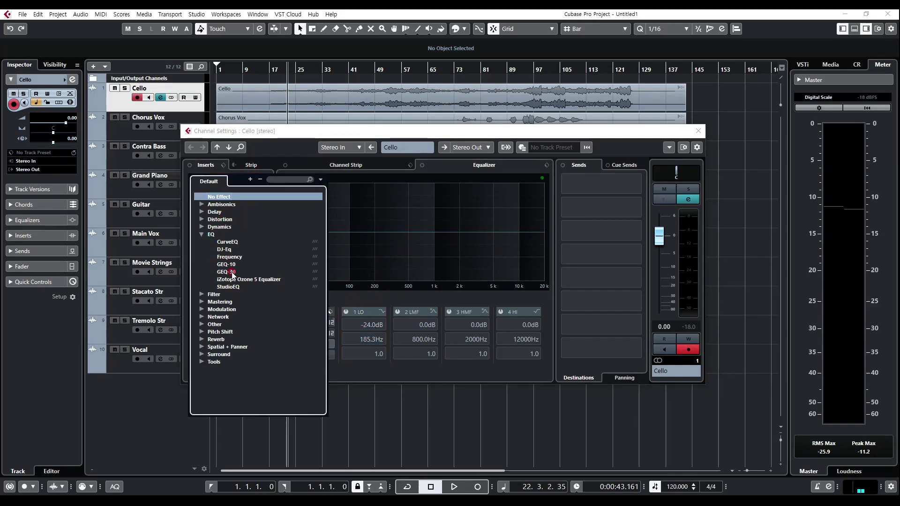
pyautogui.click(225, 256)
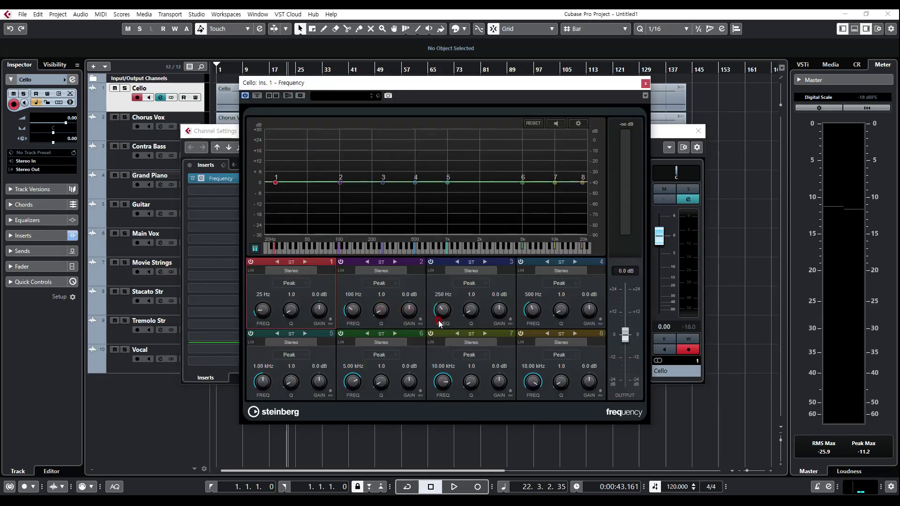
# - Set band 1 of the Frequency EQ to the Cut 6 filter and move it to about 639 Hz
pyautogui.click(290, 283)
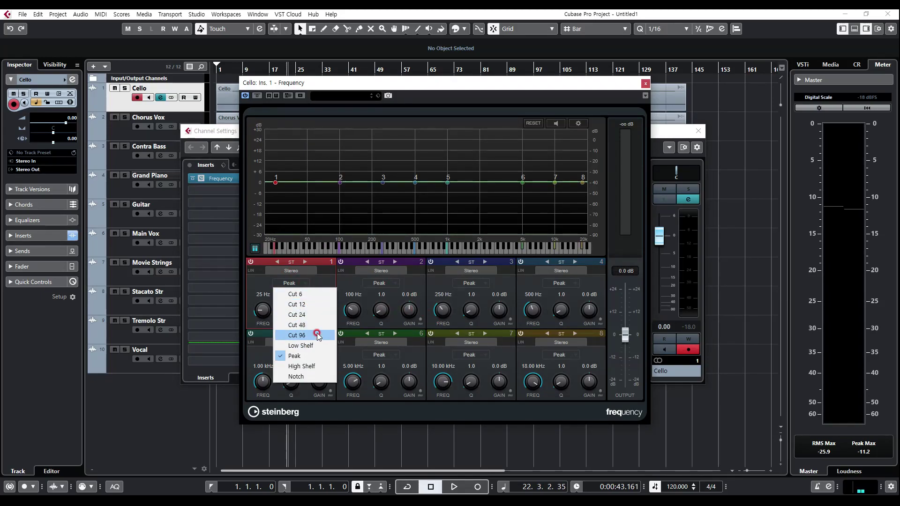
pyautogui.click(315, 294)
pyautogui.moveTo(276, 182); pyautogui.dragTo(428, 220)
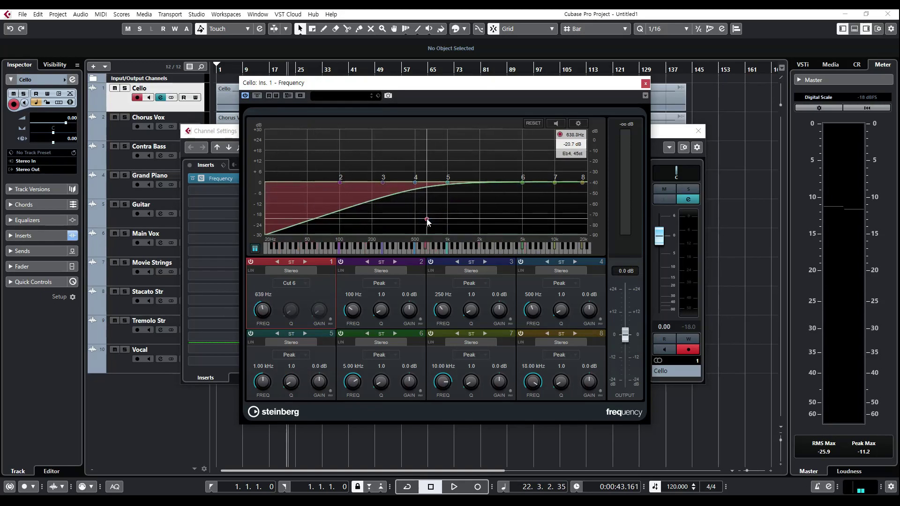
# - Try progressively steeper filters on band 1, going through Cut 12, Cut 24 and Cut 48 to compare their slopes
pyautogui.click(287, 284)
pyautogui.click(299, 305)
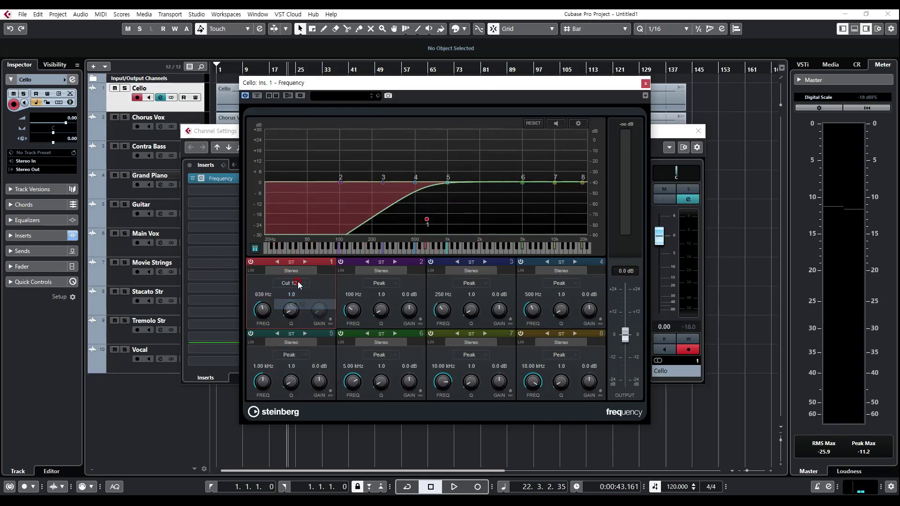
pyautogui.click(293, 283)
pyautogui.click(298, 314)
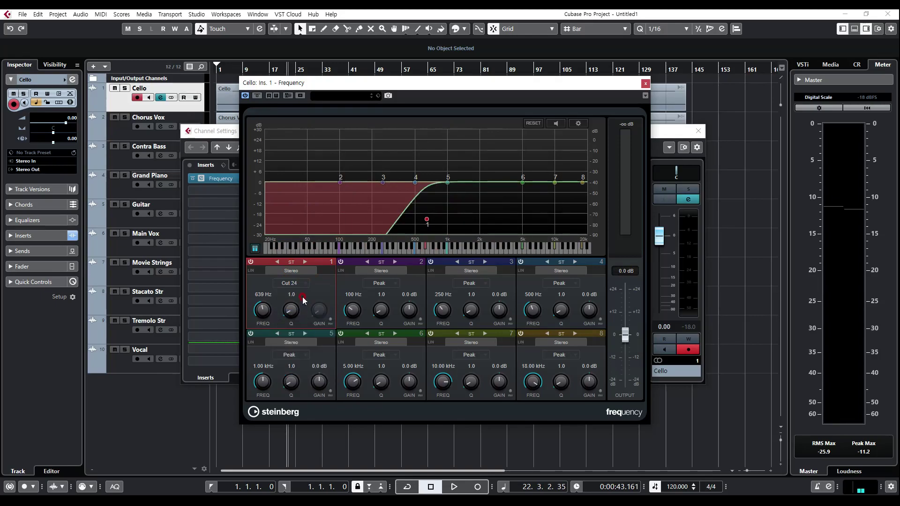
pyautogui.click(293, 284)
pyautogui.click(426, 197)
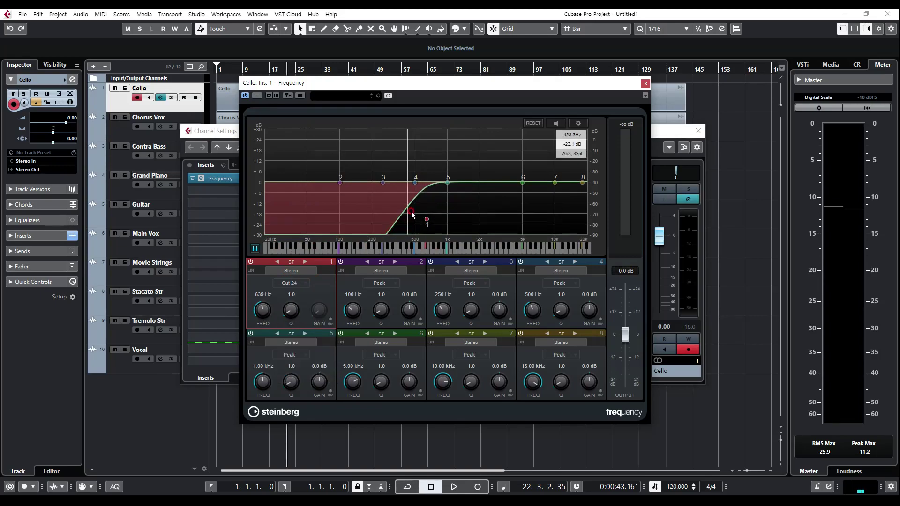
pyautogui.click(294, 285)
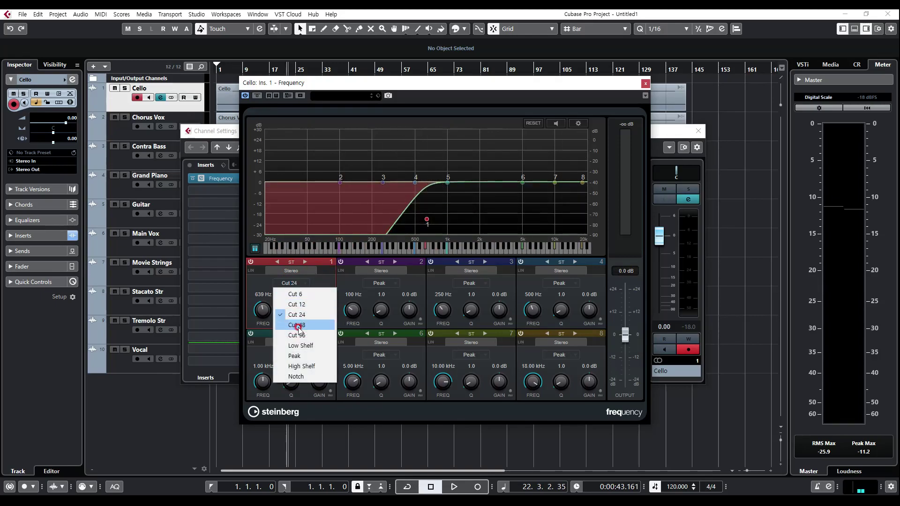
pyautogui.click(296, 324)
pyautogui.click(297, 282)
pyautogui.click(310, 328)
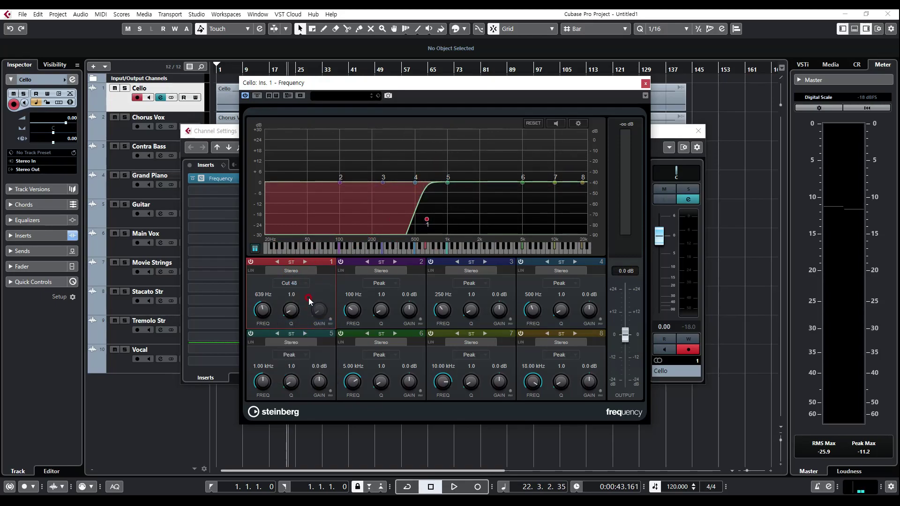
# - Set band 1 to the Cut 96 filter and move its cutoff to about 35 Hz
pyautogui.click(294, 285)
pyautogui.click(304, 335)
pyautogui.moveTo(426, 219); pyautogui.dragTo(293, 216)
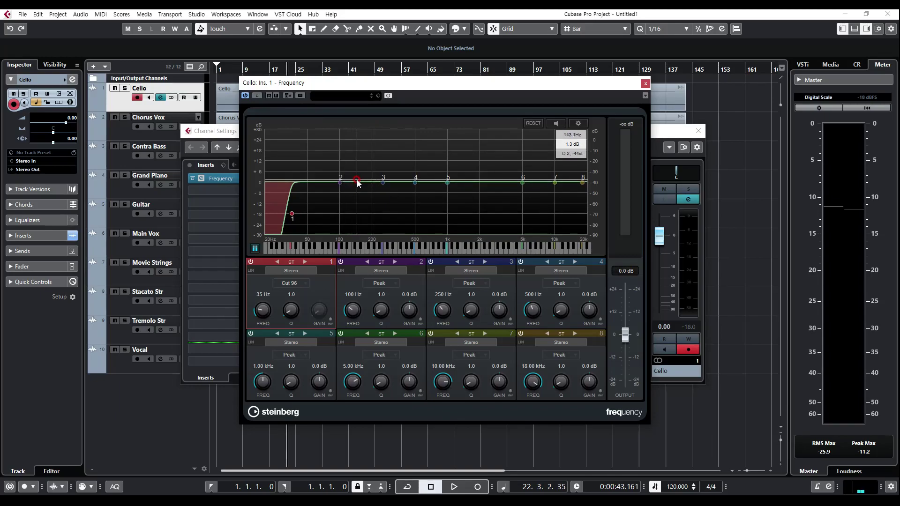
# - Cut band 2 to about -6.4 dB at 142 Hz and raise band 3 to about 0.8 dB at 286 Hz
pyautogui.moveTo(339, 182); pyautogui.dragTo(355, 172)
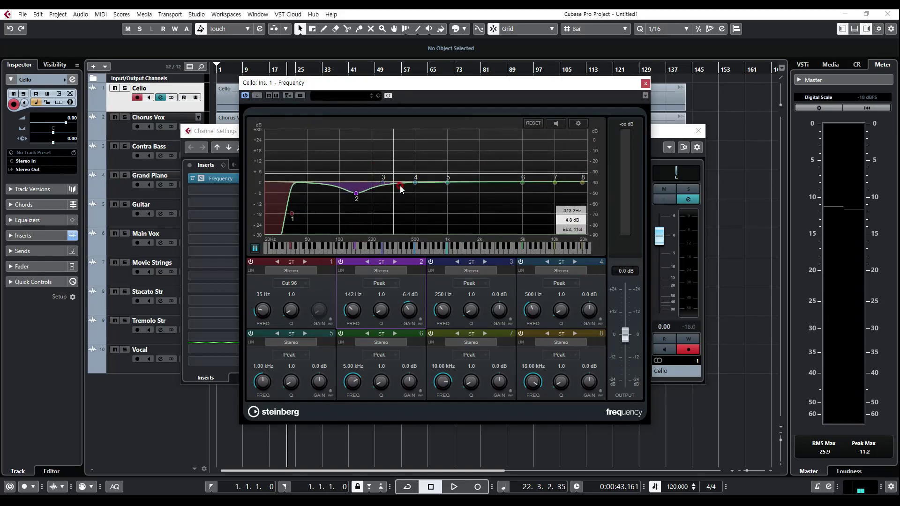
pyautogui.moveTo(384, 184)
pyautogui.mouseDown()
pyautogui.moveTo(389, 155)
pyautogui.moveTo(390, 187)
pyautogui.mouseUp()
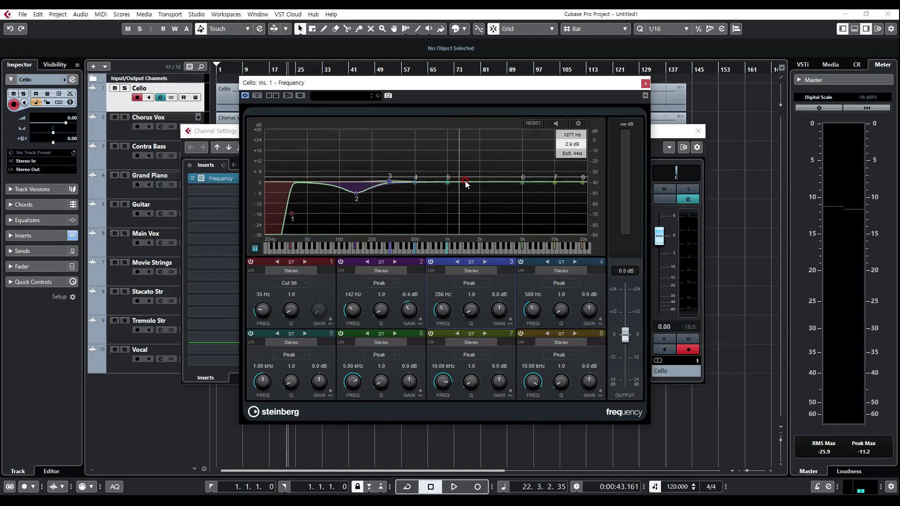
# - Move band 5 to about 1.40 kHz with a slight boost of about 0.5 dB
pyautogui.moveTo(447, 184); pyautogui.dragTo(459, 188)
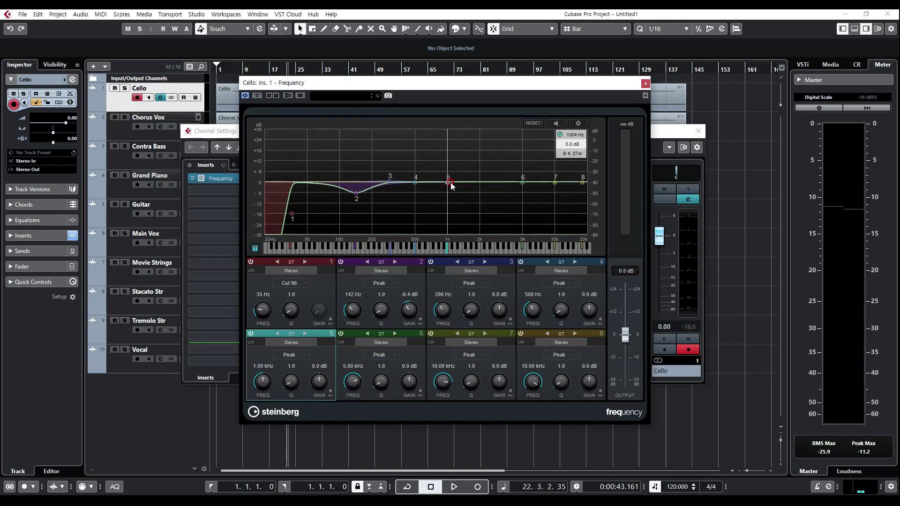
pyautogui.moveTo(448, 183)
pyautogui.mouseDown()
pyautogui.moveTo(461, 175)
pyautogui.moveTo(460, 194)
pyautogui.moveTo(461, 184)
pyautogui.mouseUp()
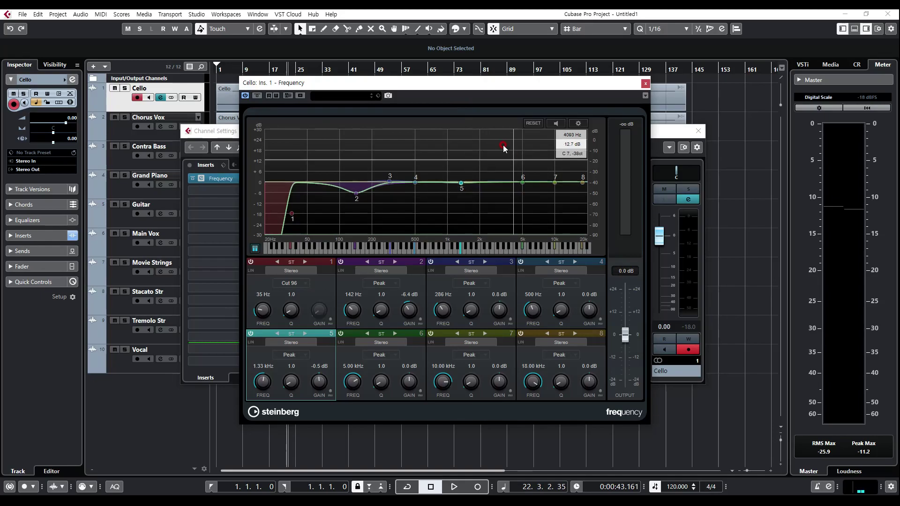
pyautogui.moveTo(461, 183)
pyautogui.mouseDown()
pyautogui.moveTo(472, 191)
pyautogui.moveTo(458, 173)
pyautogui.moveTo(469, 195)
pyautogui.moveTo(466, 179)
pyautogui.moveTo(464, 186)
pyautogui.mouseUp()
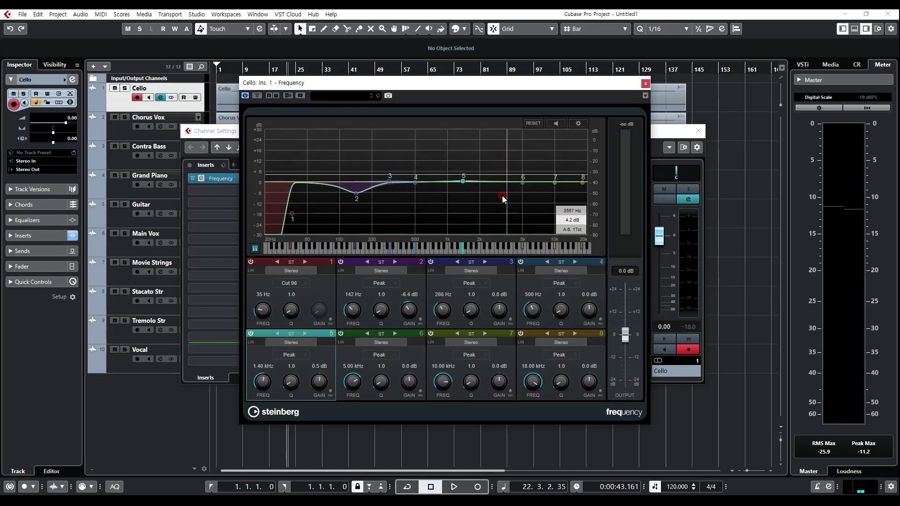
# - Try boosts and cuts on band 6 around 3 kHz, leaving it at about 2.85 kHz and -0.3 dB
pyautogui.moveTo(523, 181); pyautogui.dragTo(500, 182)
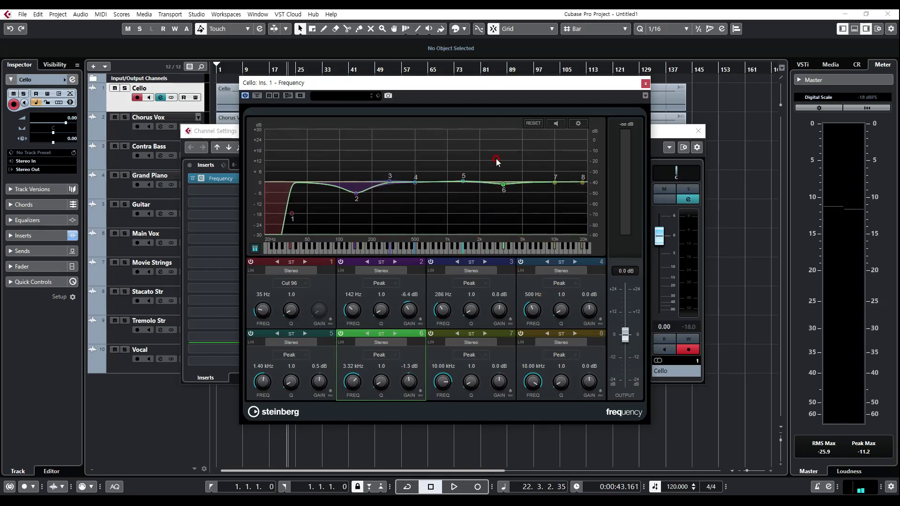
pyautogui.moveTo(503, 187)
pyautogui.mouseDown()
pyautogui.moveTo(501, 160)
pyautogui.moveTo(498, 175)
pyautogui.mouseUp()
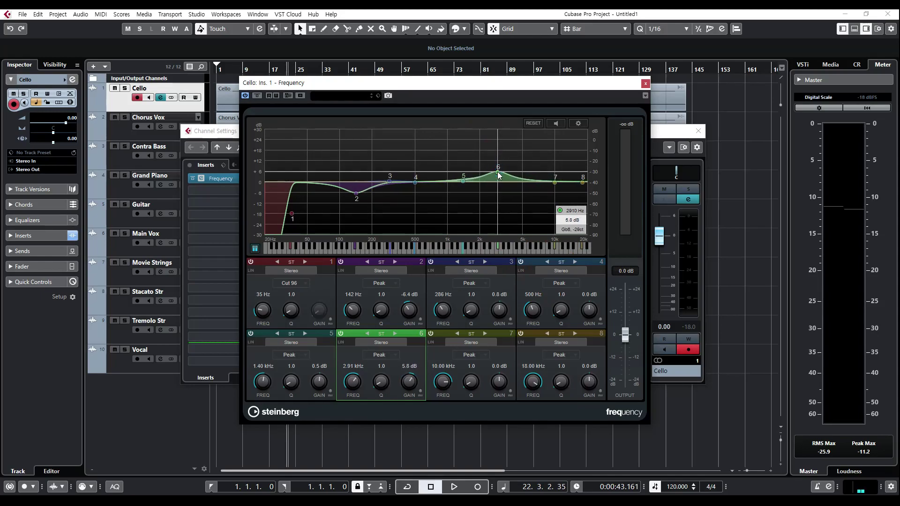
pyautogui.moveTo(498, 175); pyautogui.dragTo(499, 176)
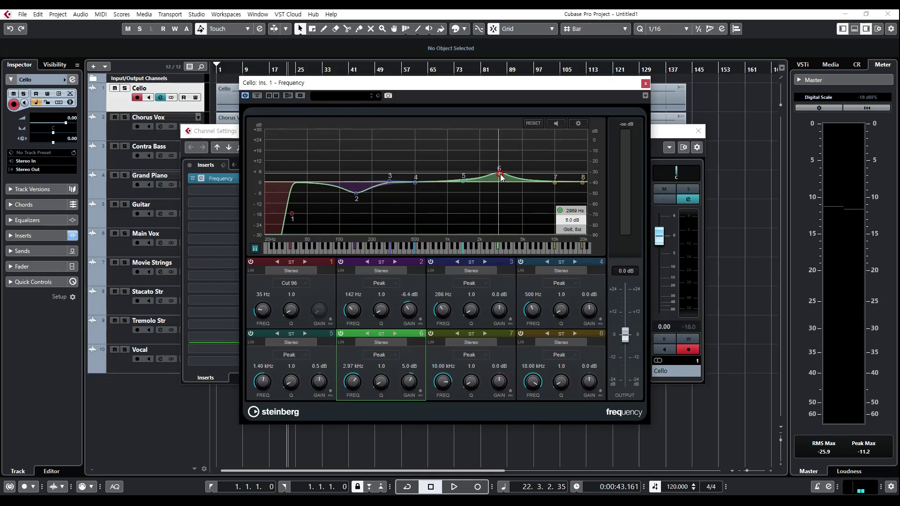
pyautogui.moveTo(499, 175); pyautogui.dragTo(498, 178)
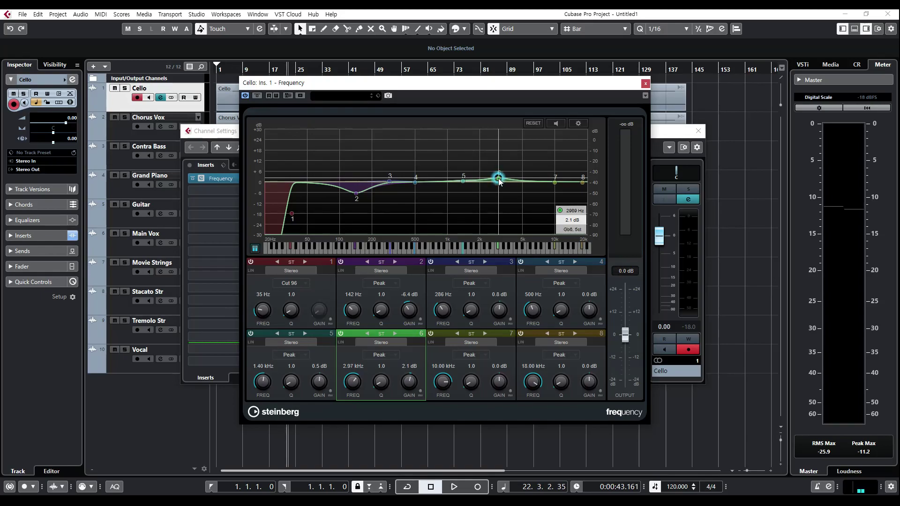
pyautogui.moveTo(500, 180); pyautogui.dragTo(498, 195)
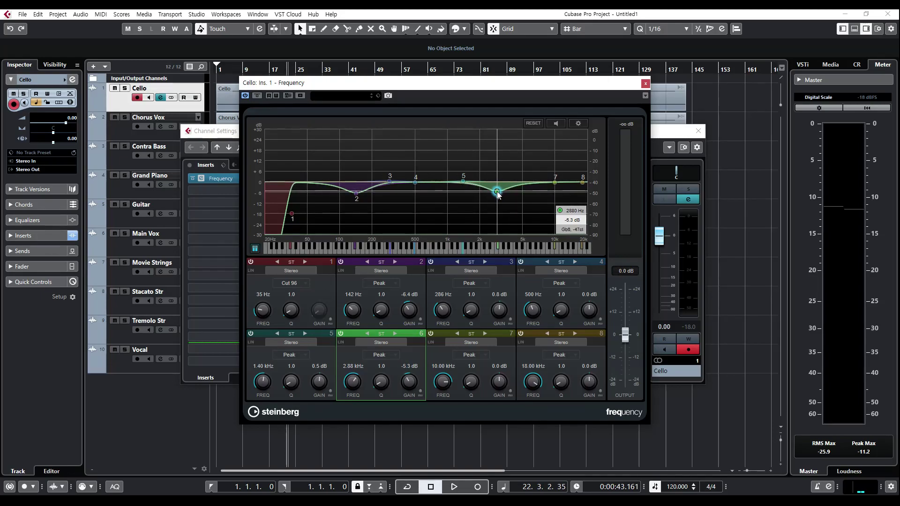
pyautogui.moveTo(498, 196); pyautogui.dragTo(497, 183)
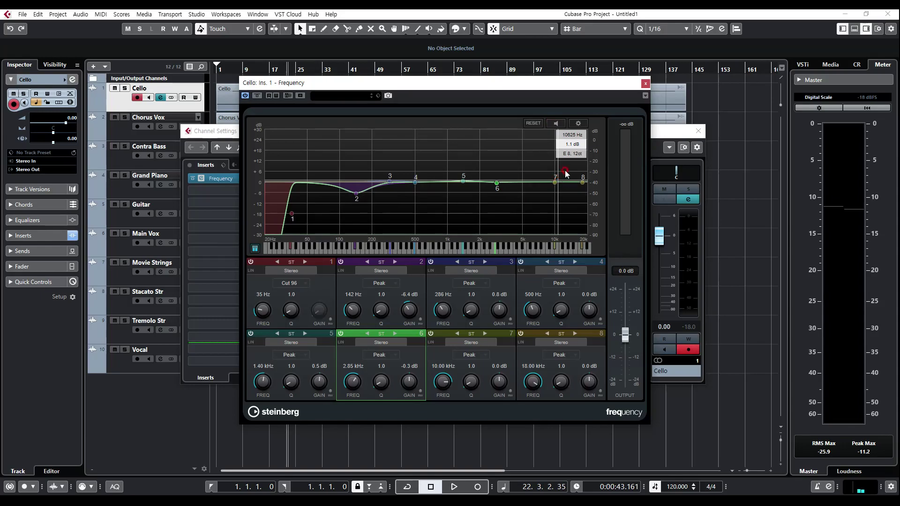
# - Adjust band 7 to about 6.69 kHz at -1.1 dB and band 8 to about 15.88 kHz at 2.4 dB
pyautogui.moveTo(555, 184)
pyautogui.mouseDown()
pyautogui.moveTo(532, 195)
pyautogui.moveTo(538, 168)
pyautogui.moveTo(537, 195)
pyautogui.moveTo(537, 183)
pyautogui.mouseUp()
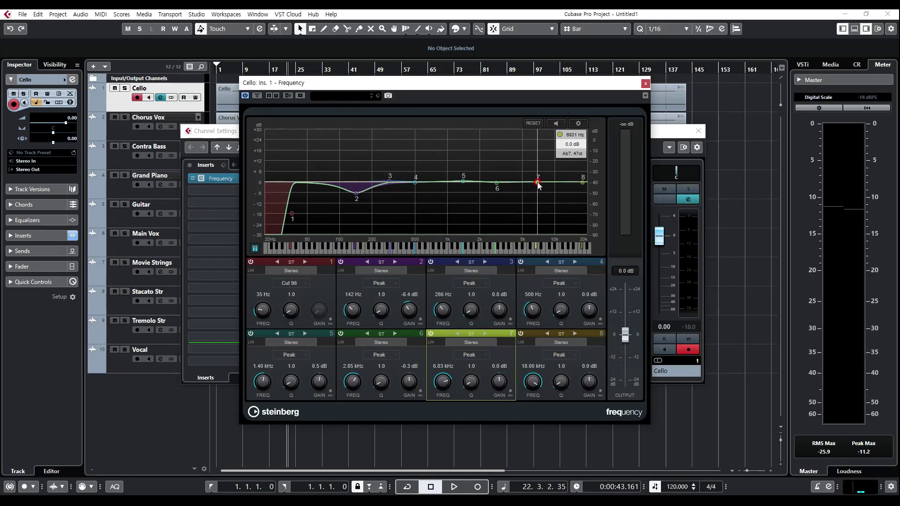
pyautogui.moveTo(537, 185)
pyautogui.mouseDown()
pyautogui.moveTo(539, 197)
pyautogui.moveTo(539, 173)
pyautogui.mouseUp()
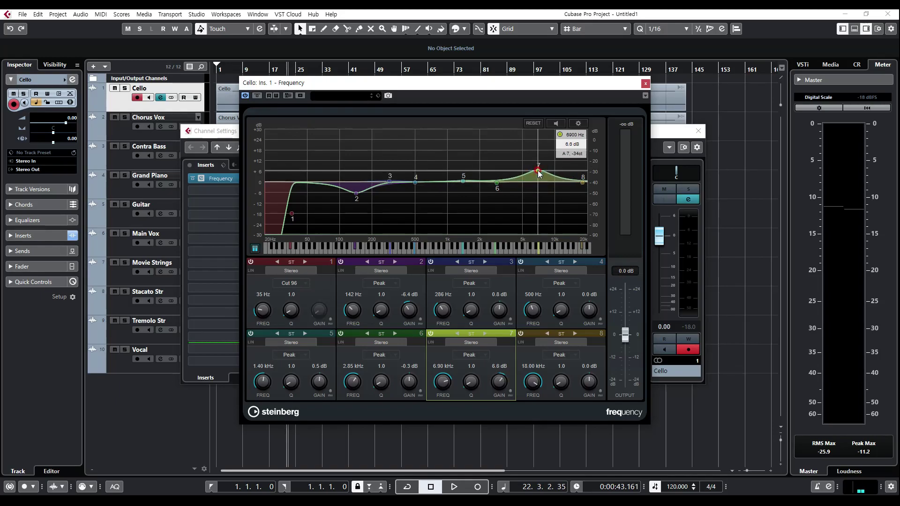
pyautogui.moveTo(539, 174)
pyautogui.mouseDown()
pyautogui.moveTo(533, 167)
pyautogui.moveTo(537, 188)
pyautogui.mouseUp()
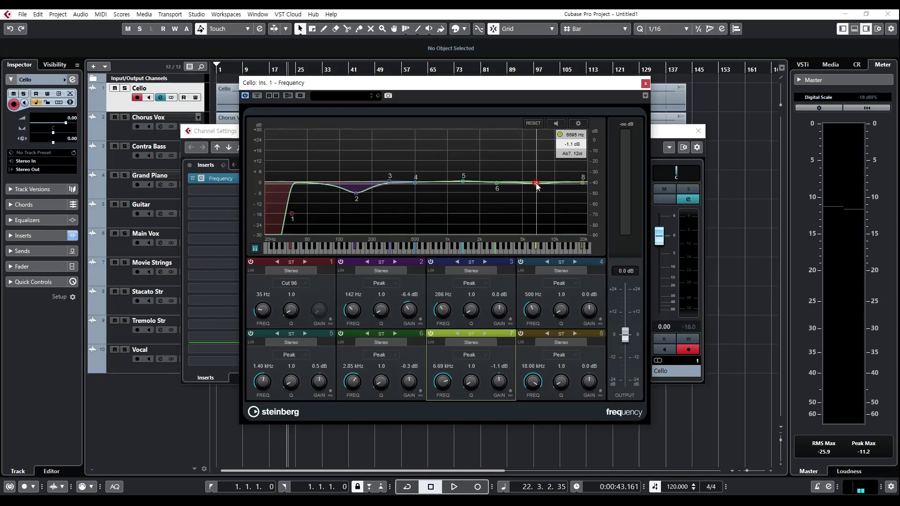
pyautogui.moveTo(537, 187); pyautogui.dragTo(540, 188)
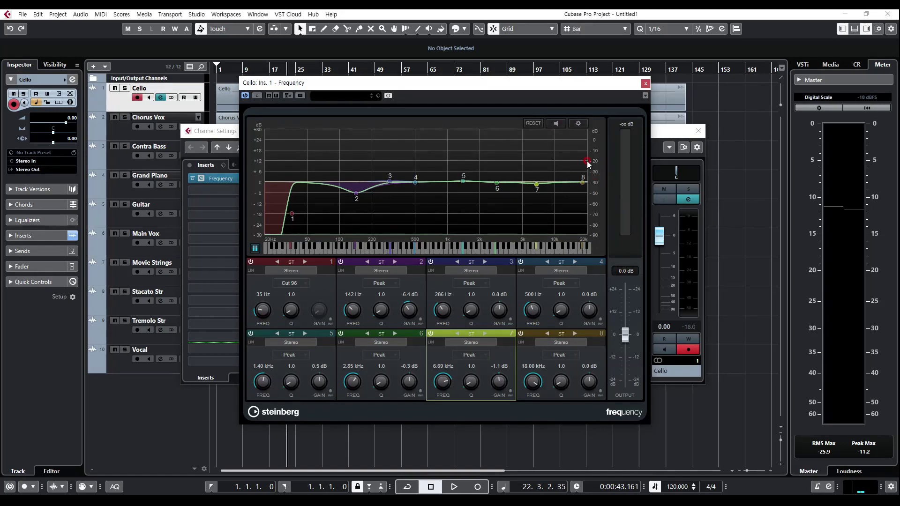
pyautogui.moveTo(583, 184)
pyautogui.mouseDown()
pyautogui.moveTo(579, 150)
pyautogui.moveTo(590, 147)
pyautogui.moveTo(593, 179)
pyautogui.moveTo(577, 179)
pyautogui.mouseUp()
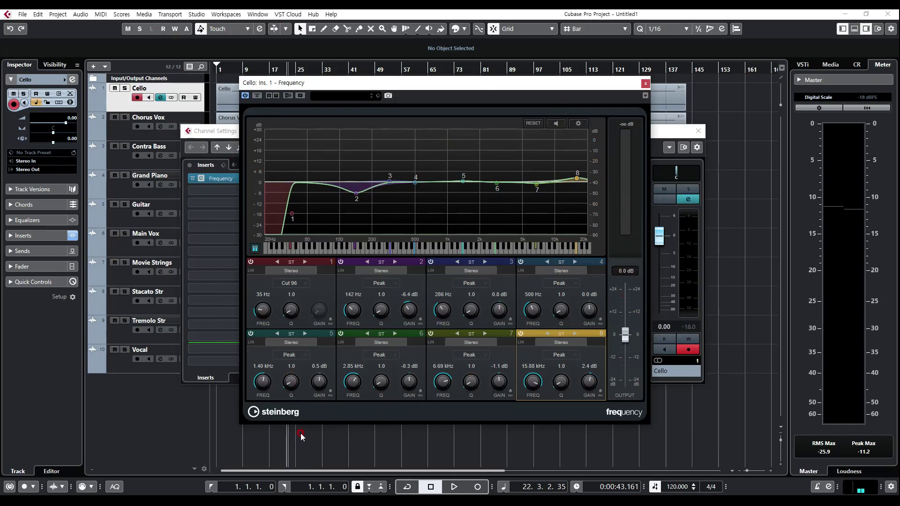
# - Narrow band 8 to a Q of 20.0 and boost it to 24.0 dB at about 14.65 kHz
pyautogui.moveTo(577, 178); pyautogui.dragTo(579, 180)
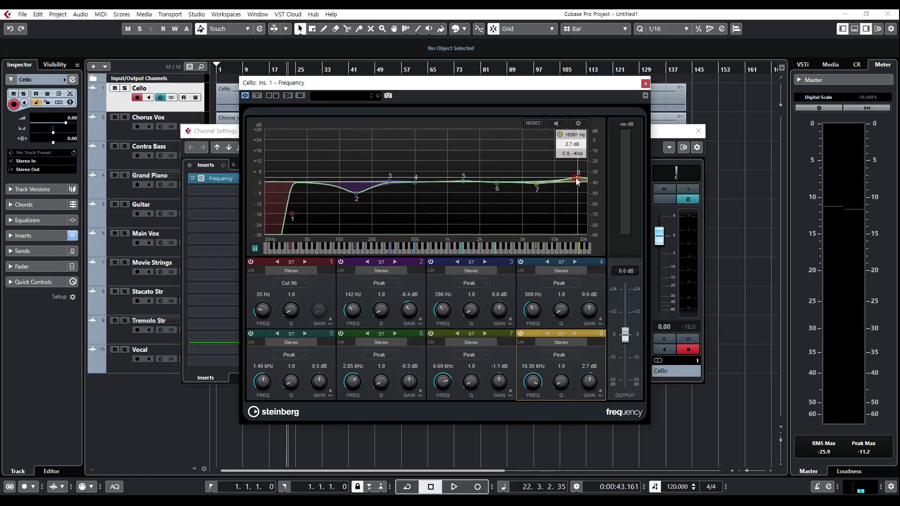
pyautogui.moveTo(577, 178); pyautogui.dragTo(578, 178)
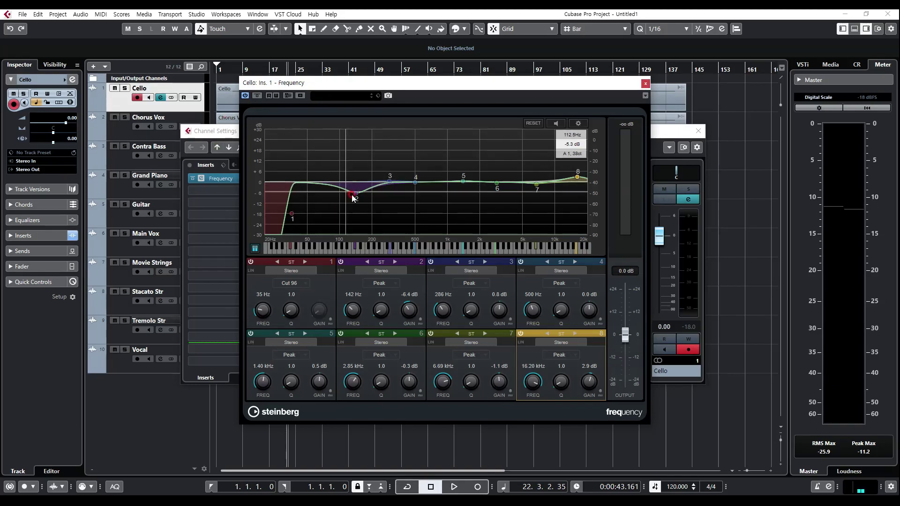
pyautogui.moveTo(561, 382); pyautogui.dragTo(566, 269)
pyautogui.moveTo(577, 177); pyautogui.dragTo(573, 111)
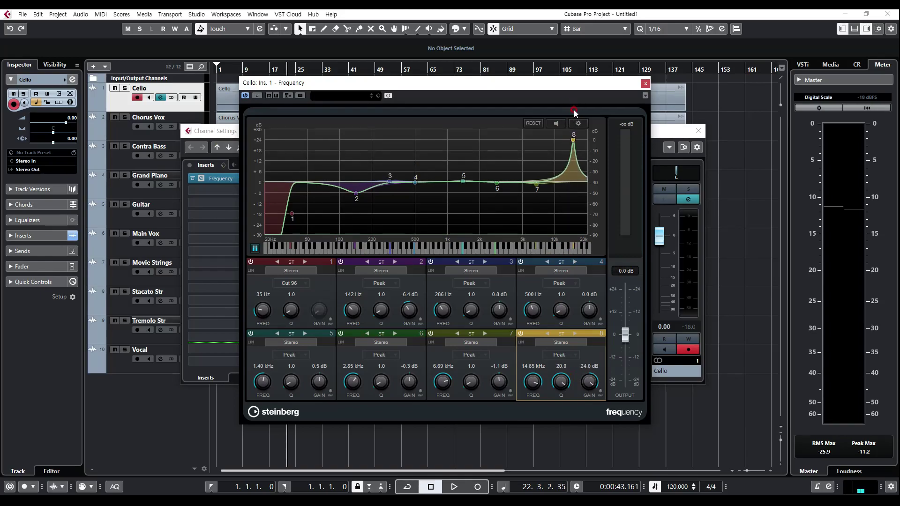
# - Change band 8 to a Notch filter and move it to about 7.04 kHz at 4.0 dB
pyautogui.click(569, 356)
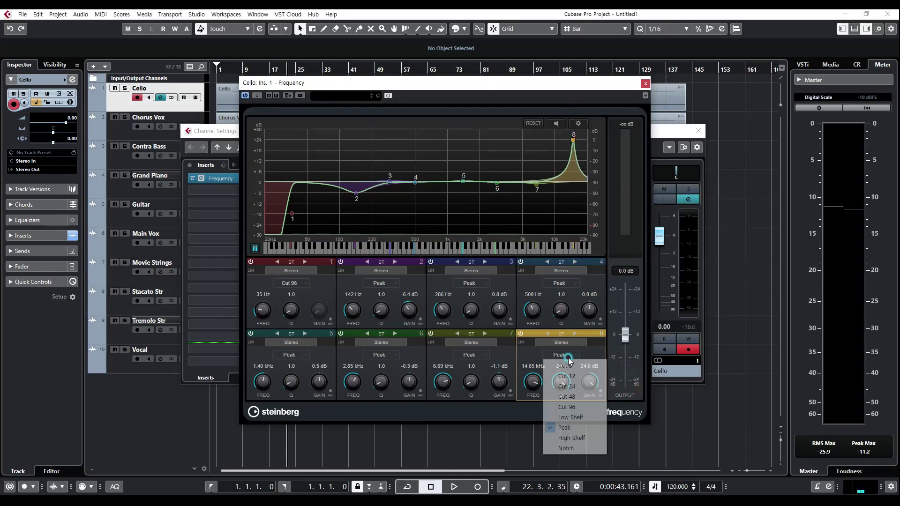
pyautogui.click(565, 448)
pyautogui.moveTo(573, 139); pyautogui.dragTo(539, 176)
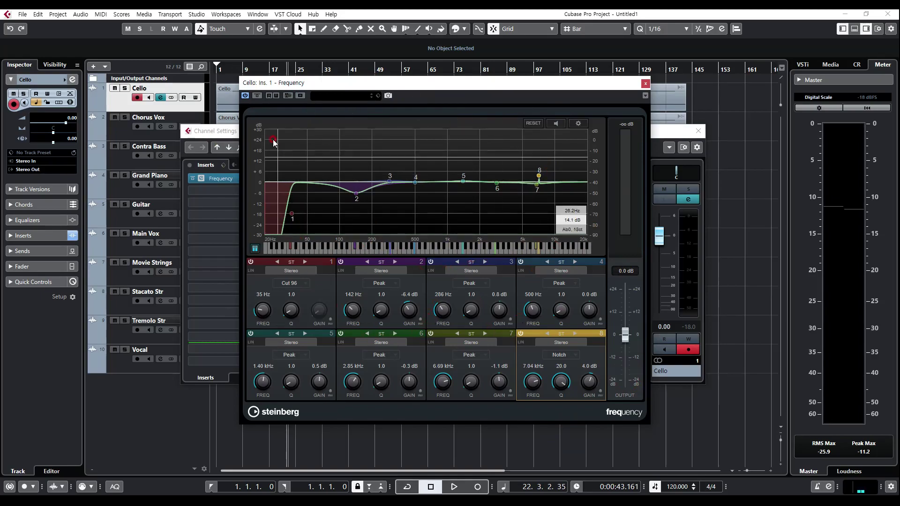
# - Toggle the Frequency effect's bypass repeatedly to compare the cello with and without the EQ, leaving the effect active
pyautogui.click(257, 96)
pyautogui.click(257, 96)
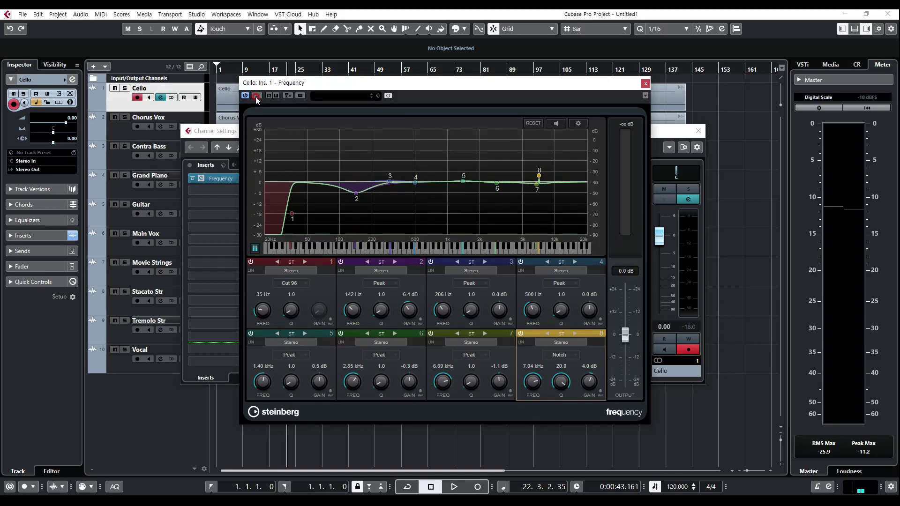
pyautogui.click(301, 109)
pyautogui.click(257, 96)
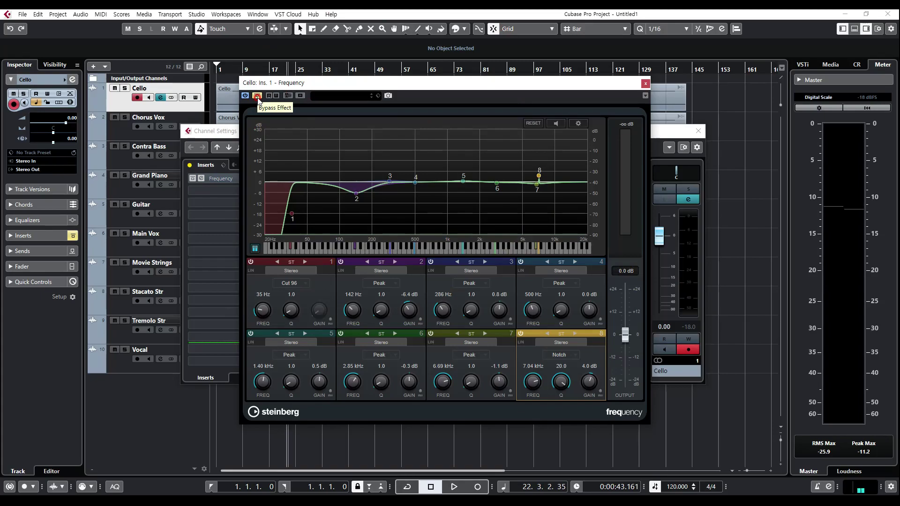
pyautogui.click(258, 96)
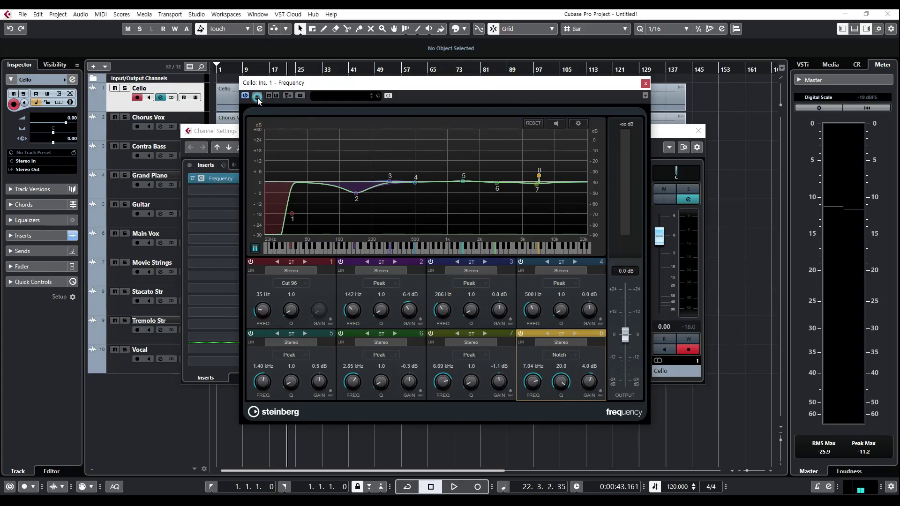
pyautogui.click(258, 96)
pyautogui.click(257, 96)
pyautogui.click(257, 96)
pyautogui.click(257, 96)
# - Move band 3 to about 403 Hz at 0.5 dB and the band 8 notch to about 9.71 kHz at -4.0 dB
pyautogui.moveTo(390, 181)
pyautogui.mouseDown()
pyautogui.moveTo(421, 174)
pyautogui.moveTo(505, 197)
pyautogui.moveTo(496, 167)
pyautogui.moveTo(389, 229)
pyautogui.moveTo(370, 182)
pyautogui.moveTo(454, 194)
pyautogui.moveTo(512, 184)
pyautogui.moveTo(405, 181)
pyautogui.mouseUp()
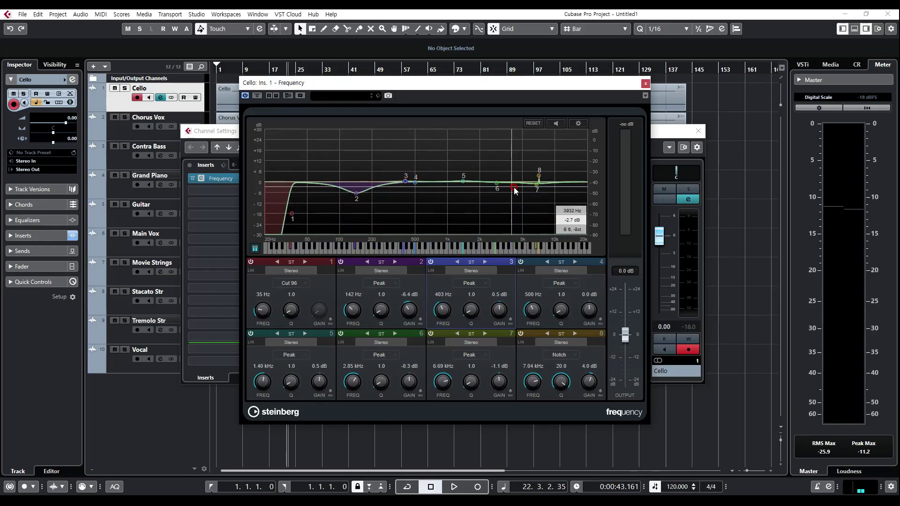
pyautogui.moveTo(539, 176); pyautogui.dragTo(571, 203)
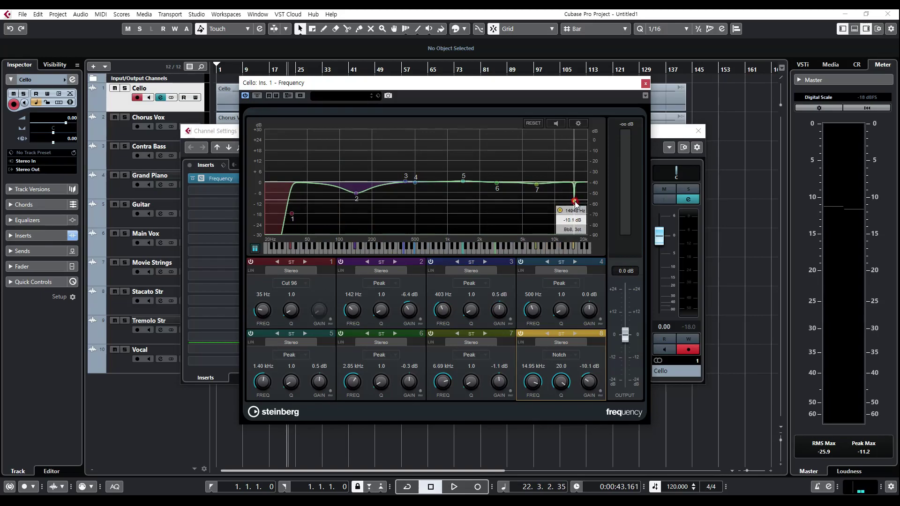
pyautogui.moveTo(575, 201); pyautogui.dragTo(558, 186)
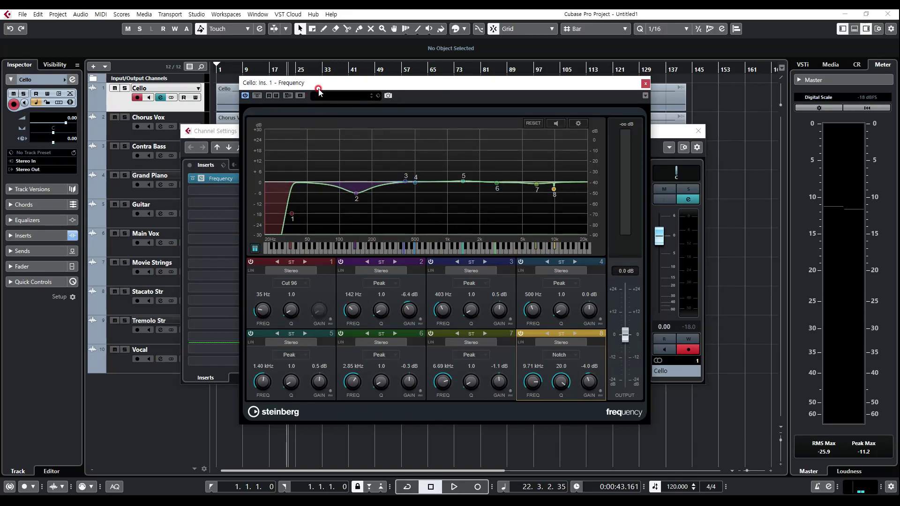
# - Try raising the band 1 low cut to about 65 Hz and further to about 126 Hz
pyautogui.moveTo(379, 89)
pyautogui.mouseDown()
pyautogui.moveTo(508, 126)
pyautogui.moveTo(375, 98)
pyautogui.moveTo(374, 80)
pyautogui.mouseUp()
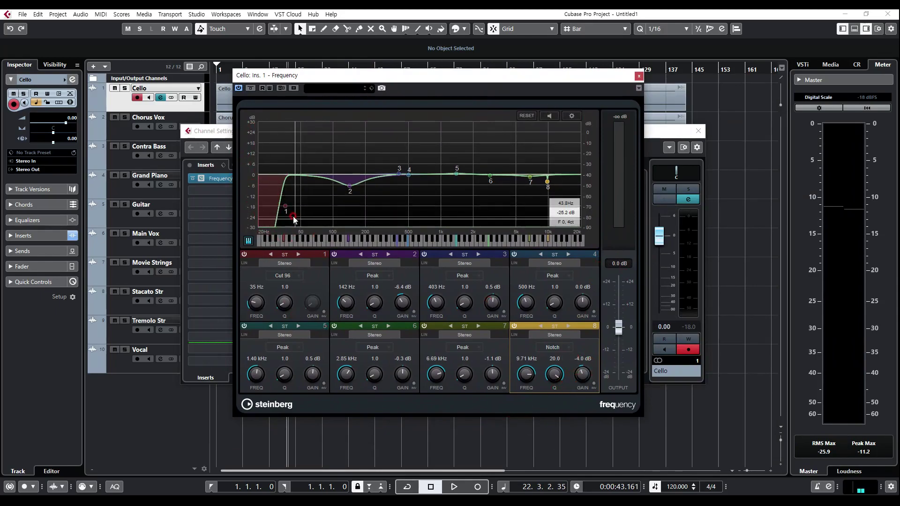
pyautogui.moveTo(286, 208); pyautogui.dragTo(333, 298)
pyautogui.moveTo(334, 218); pyautogui.dragTo(313, 217)
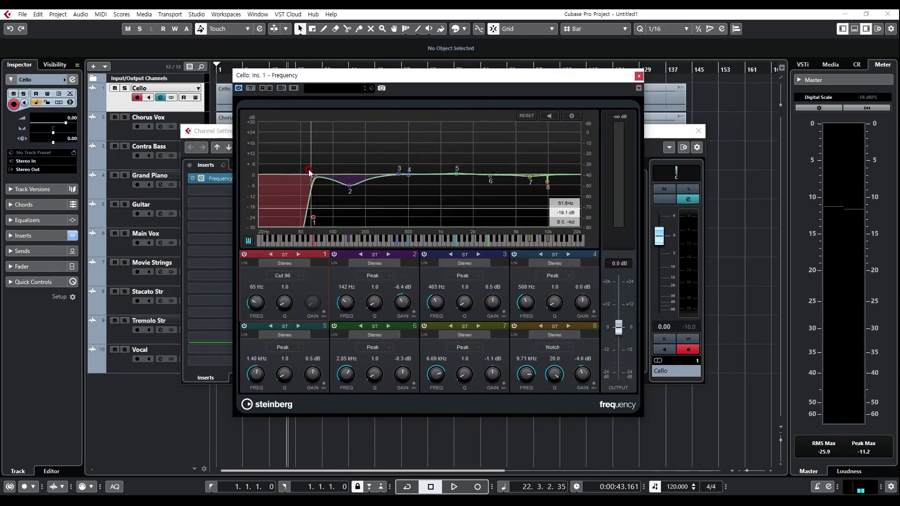
pyautogui.moveTo(313, 219)
pyautogui.moveTo(313, 220); pyautogui.dragTo(345, 241)
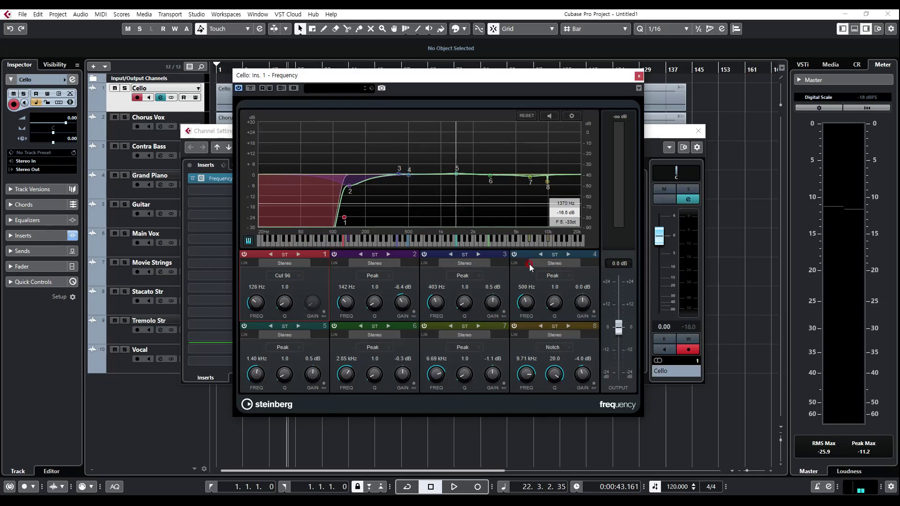
# - Change band 8 to a Cut 96 filter and set its Q to 1.0
pyautogui.click(559, 348)
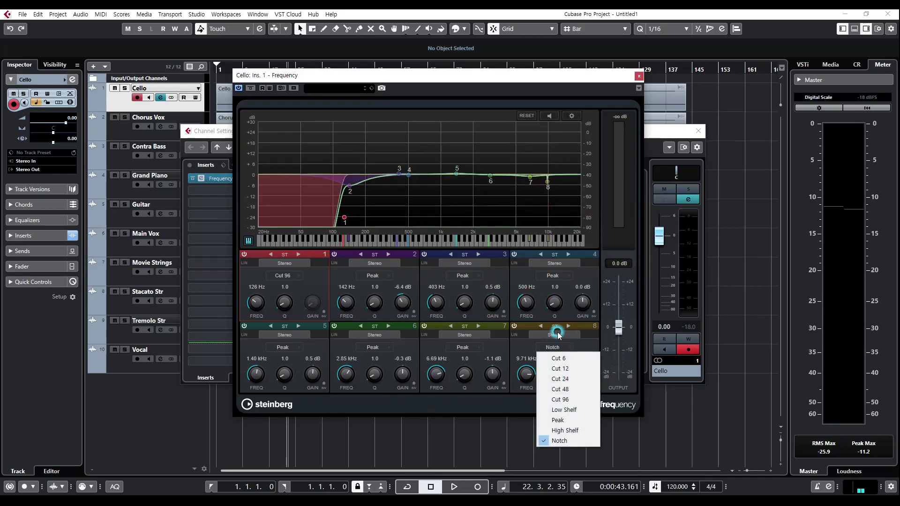
pyautogui.click(575, 400)
pyautogui.moveTo(556, 375); pyautogui.dragTo(547, 446)
pyautogui.click(554, 358)
pyautogui.write('1')
pyautogui.click(556, 359)
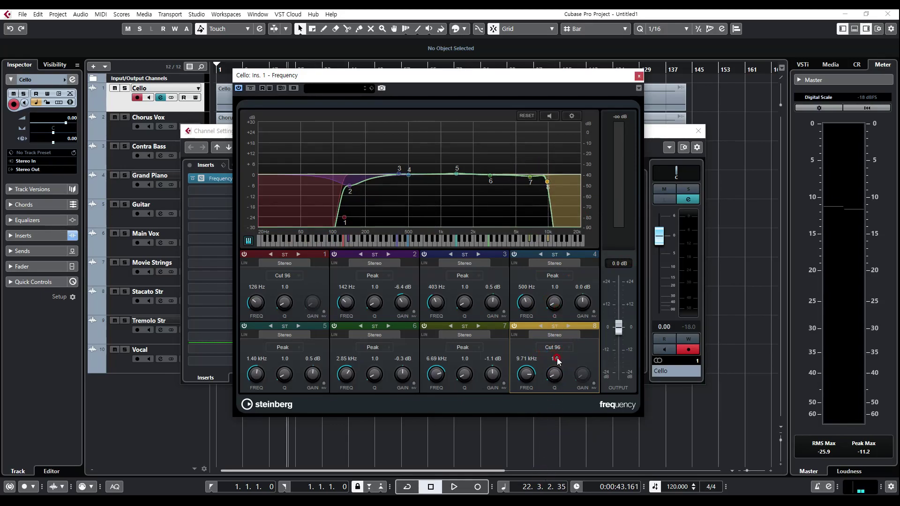
# - Lower the band 8 high cut to about 1.18 kHz and the band 1 low cut to 20 Hz
pyautogui.moveTo(547, 182); pyautogui.dragTo(449, 271)
pyautogui.moveTo(582, 183)
pyautogui.moveTo(345, 222); pyautogui.dragTo(258, 218)
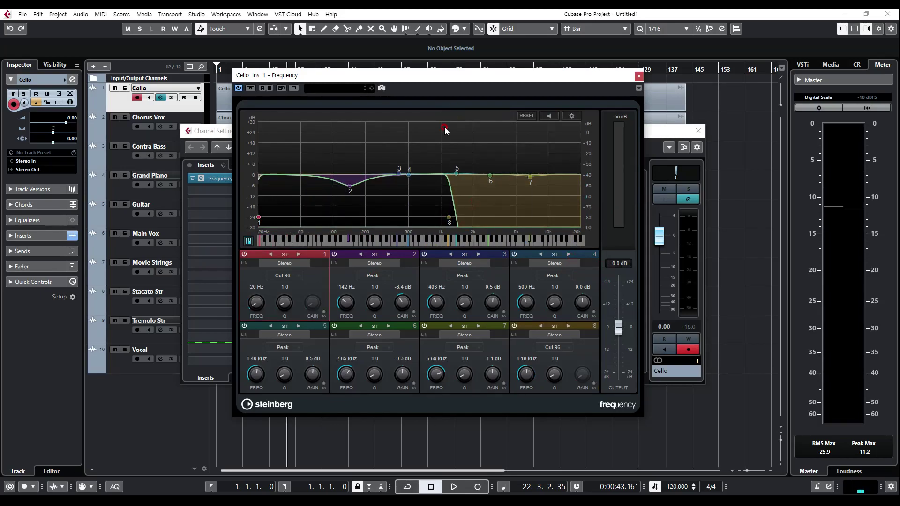
# - Set band 2 to about -3.2 dB at 137 Hz and the band 8 high cut to about 1.23 kHz before closing the EQ
pyautogui.moveTo(349, 187); pyautogui.dragTo(347, 180)
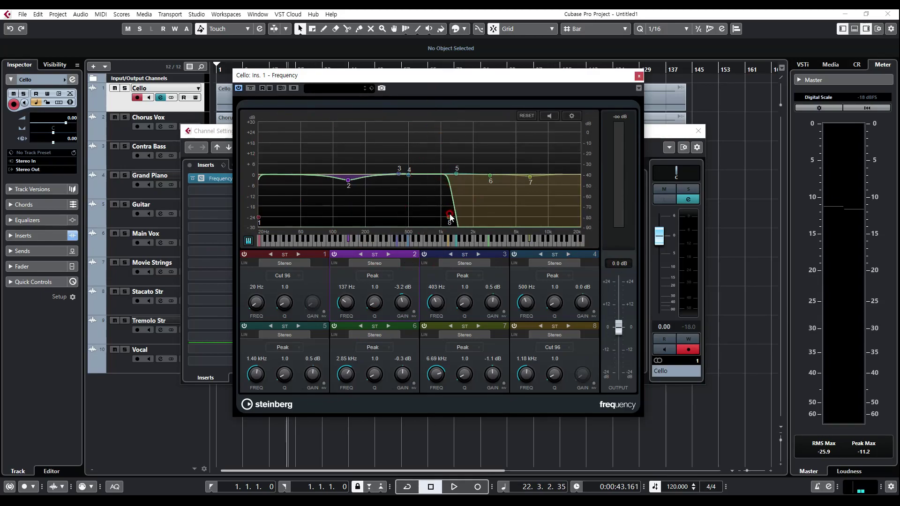
pyautogui.moveTo(449, 216); pyautogui.dragTo(451, 255)
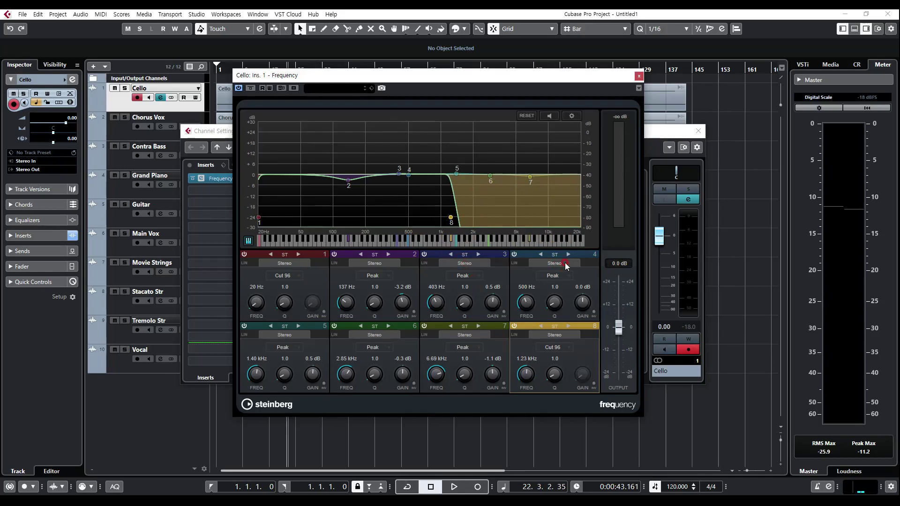
pyautogui.click(639, 76)
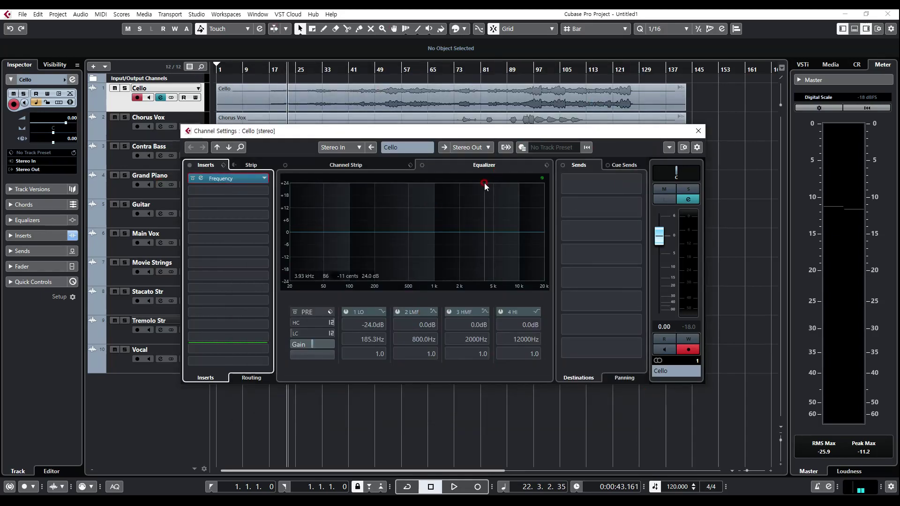